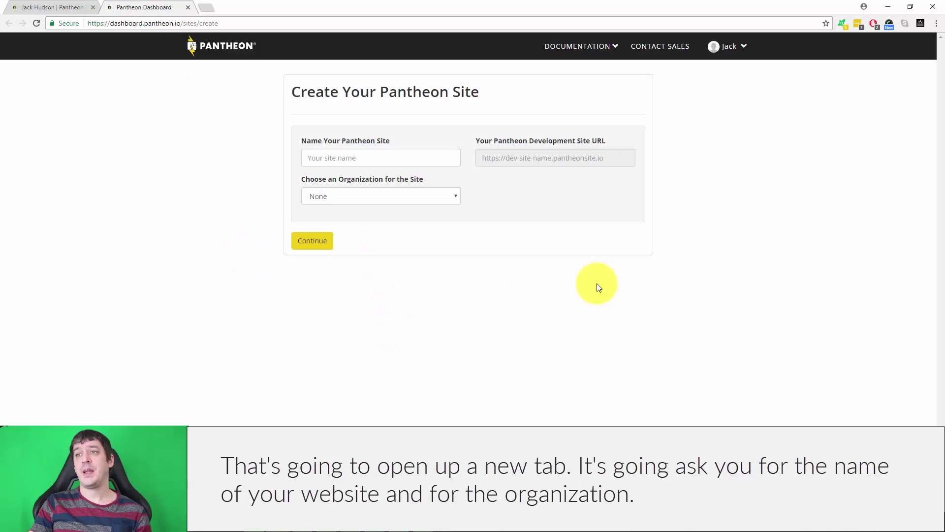
Name the new Pantheon site "LP Dummy Site 12" with no organization and continue to the CMS choice
{"action": "left_click", "coordinate": [383, 157]}
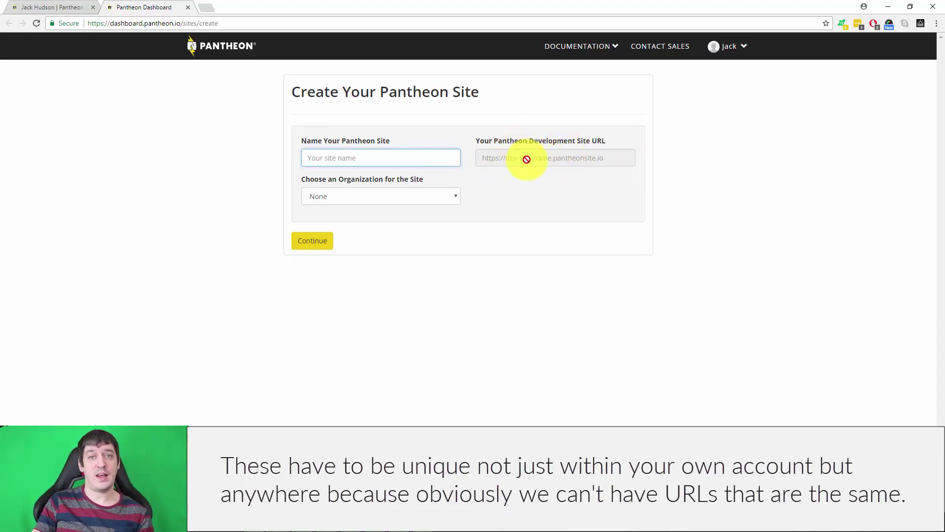
{"action": "left_click", "coordinate": [407, 154]}
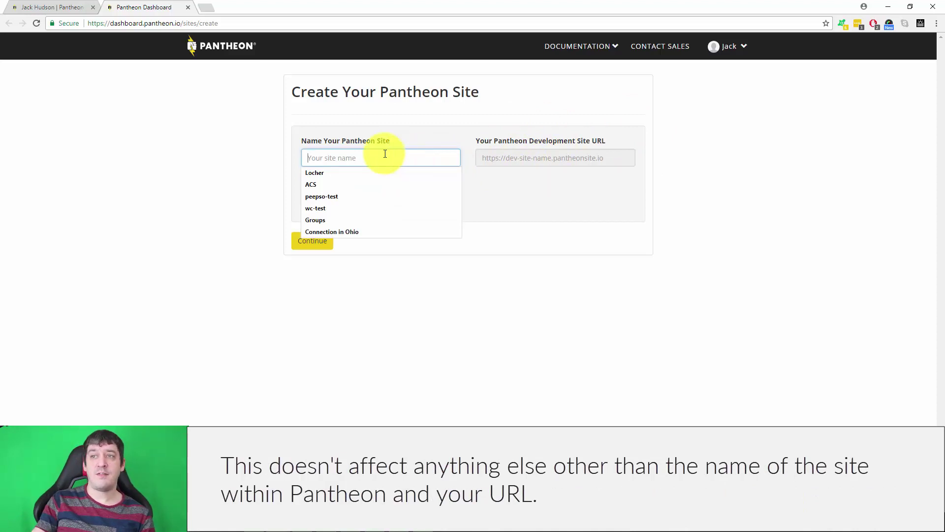
{"action": "left_click", "coordinate": [233, 159]}
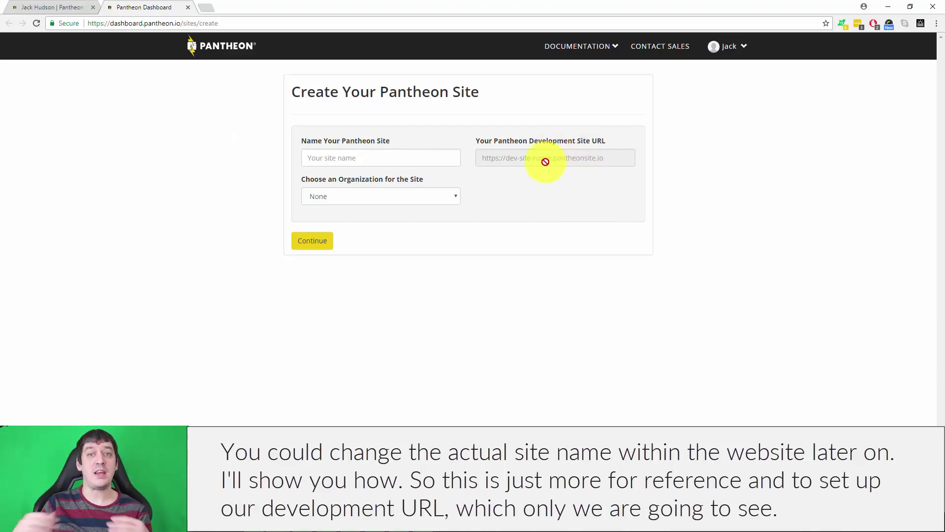
{"action": "left_click", "coordinate": [386, 159]}
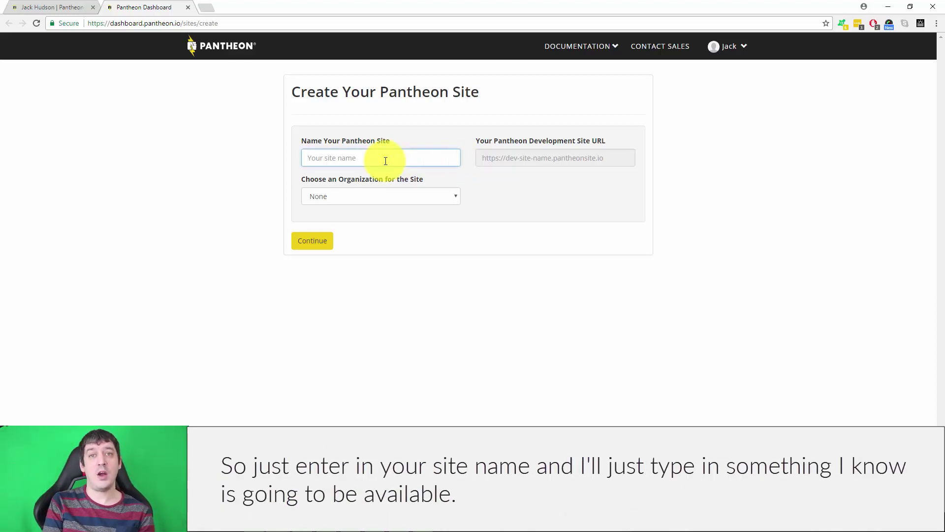
{"action": "type", "text": "gp Te"}
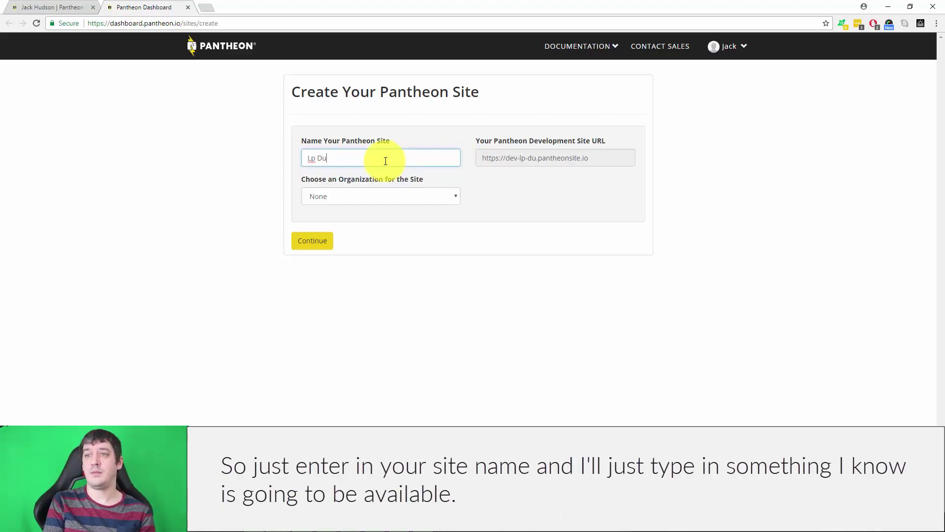
{"action": "key", "text": "BackSpace"}
{"action": "key", "text": "BackSpace"}
{"action": "key", "text": "BackSpace"}
{"action": "key", "text": "BackSpace"}
{"action": "key", "text": "BackSpace"}
{"action": "type", "text": "LP Dummy Site 12"}
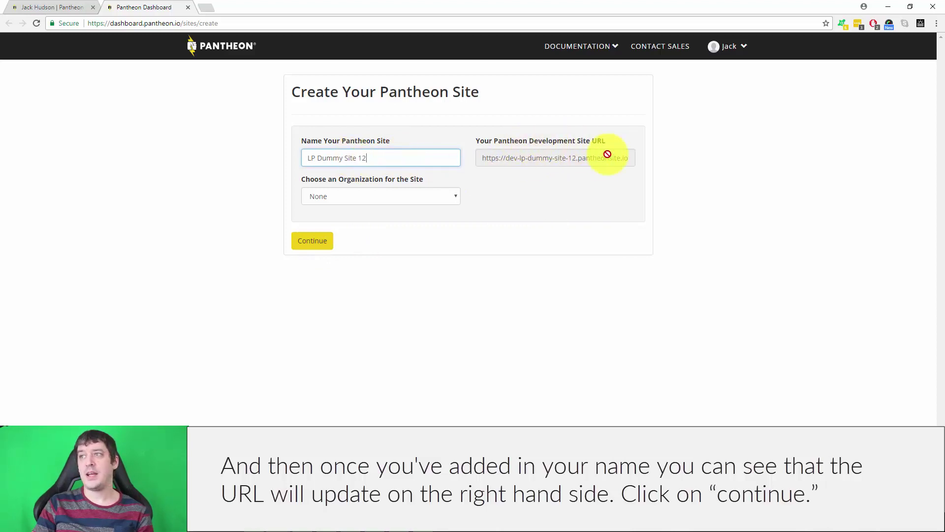
{"action": "left_click", "coordinate": [328, 240]}
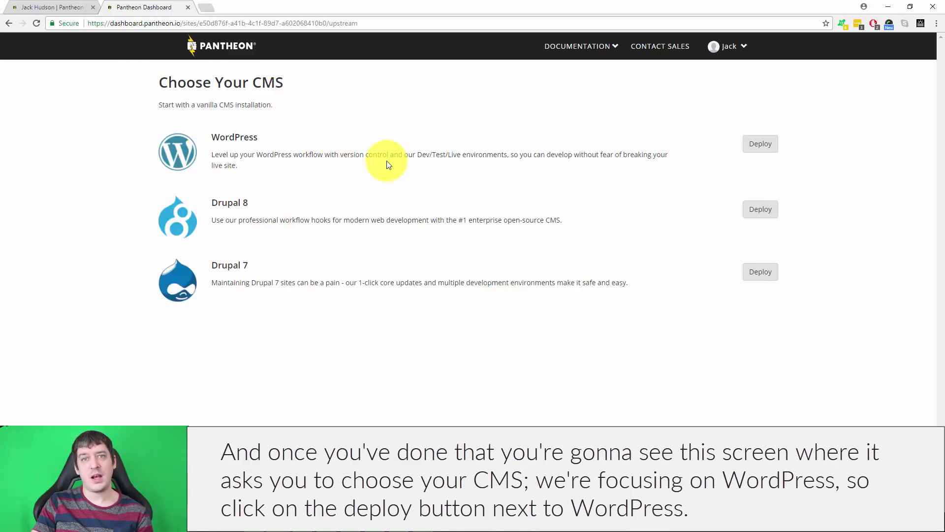
Deploy WordPress as the new site's CMS and open the Pantheon site dashboard
{"action": "left_click", "coordinate": [759, 144]}
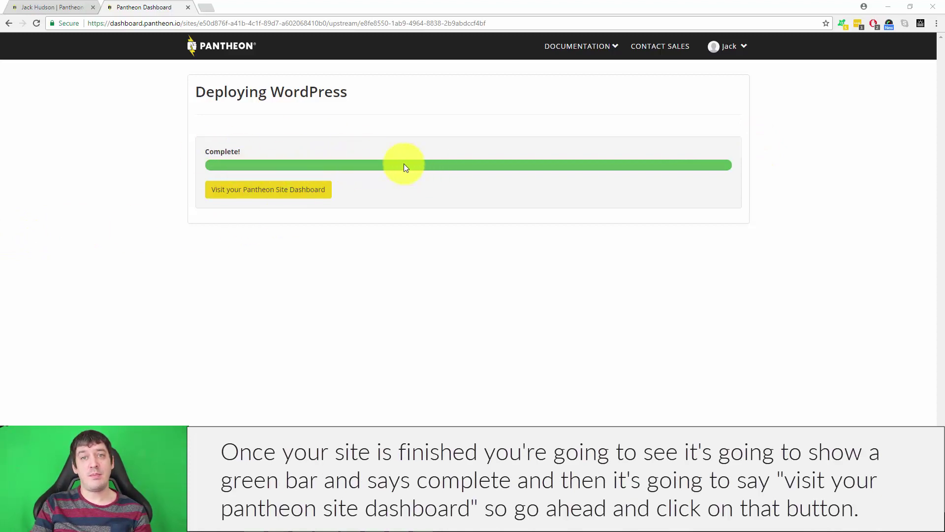
{"action": "left_click", "coordinate": [283, 191]}
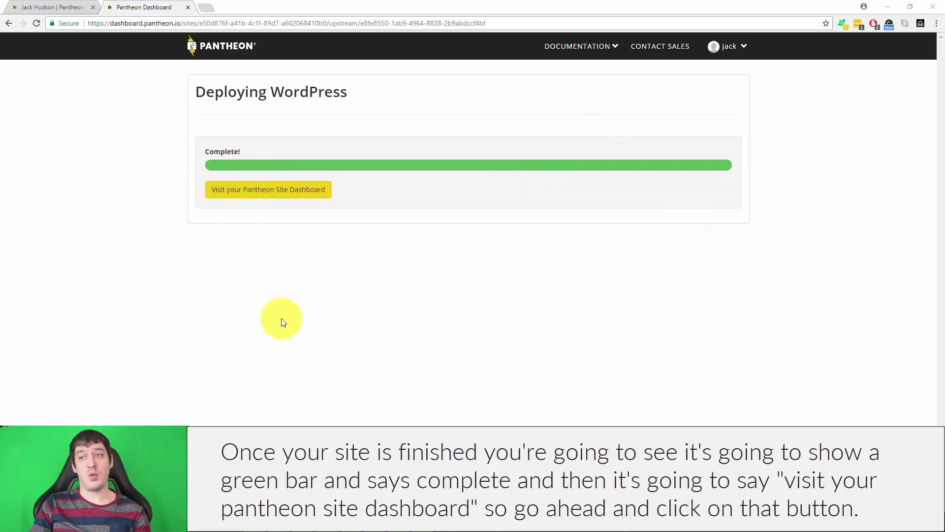
{"action": "left_click", "coordinate": [258, 192]}
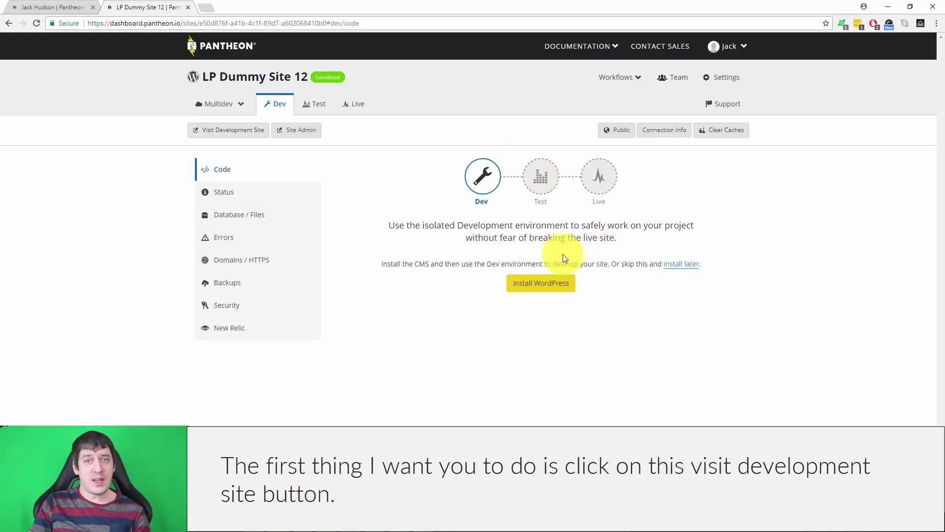
Start the development site's WordPress installation in English (United States) with the site title "LattePress tutorial Site"
{"action": "left_click", "coordinate": [228, 134]}
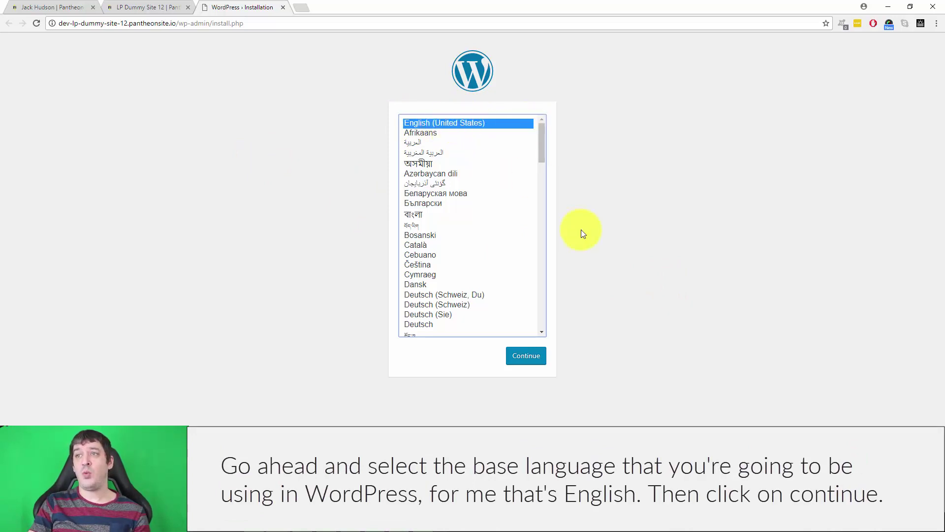
{"action": "left_click", "coordinate": [533, 364]}
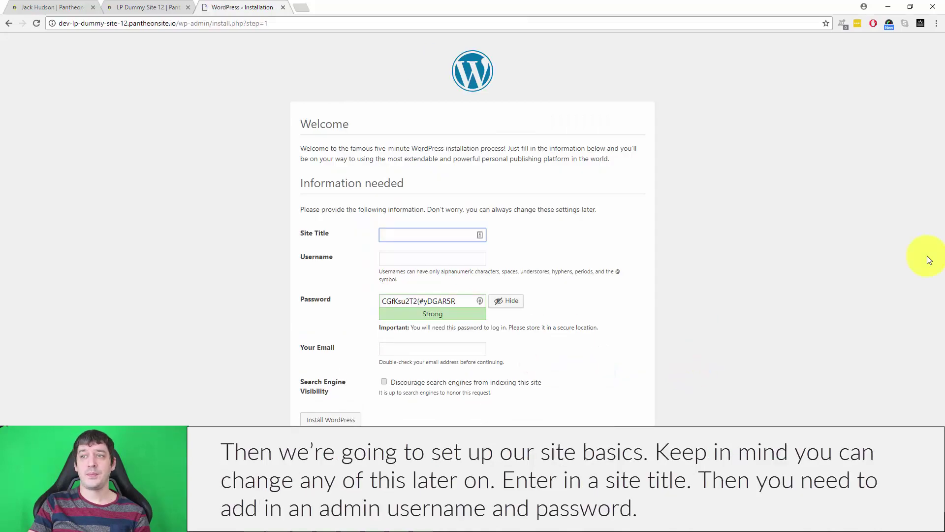
{"action": "left_click", "coordinate": [437, 232]}
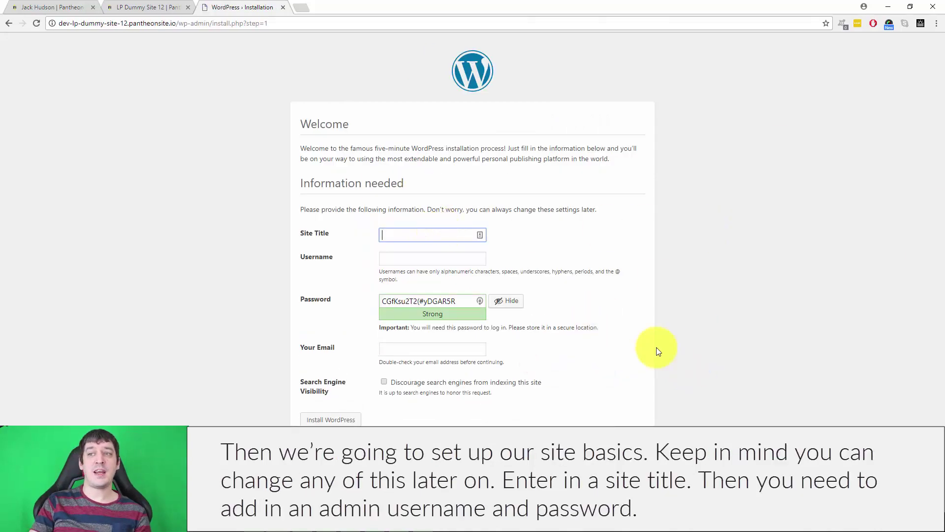
{"action": "left_click", "coordinate": [404, 233]}
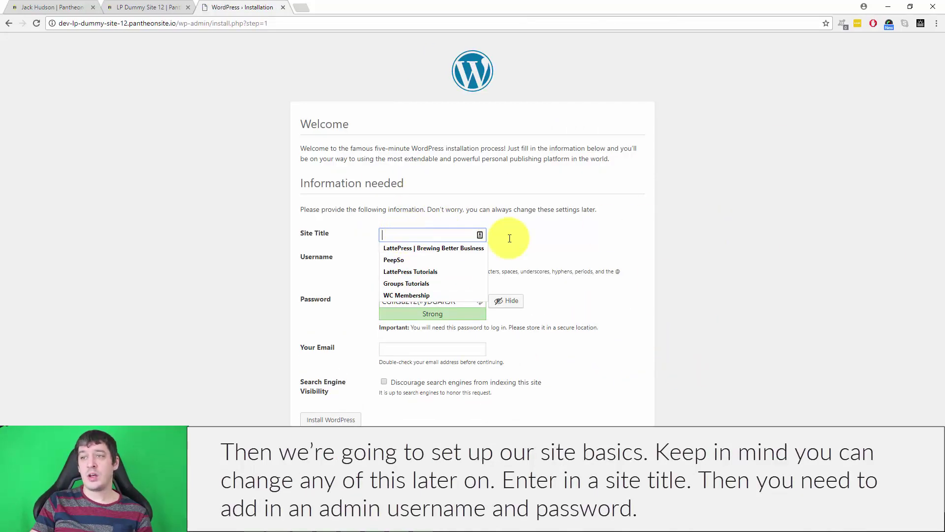
{"action": "left_click", "coordinate": [810, 248]}
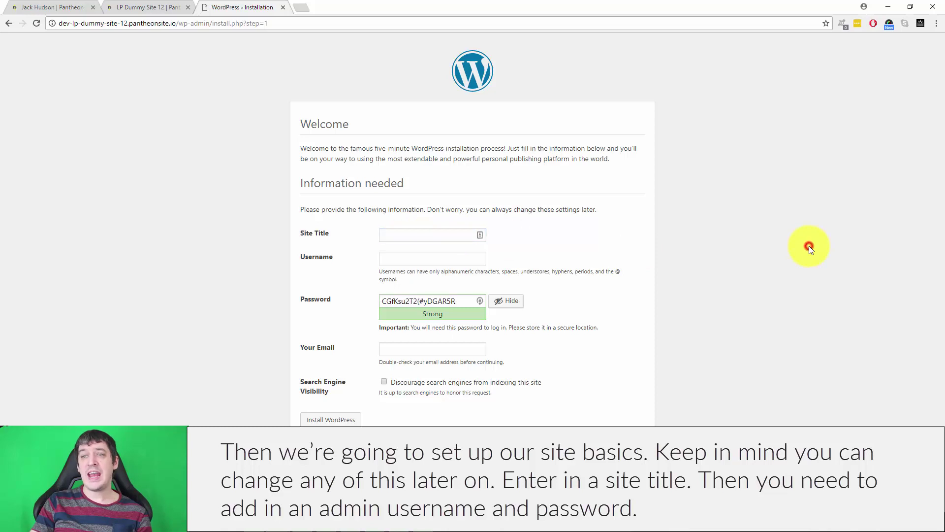
{"action": "left_click", "coordinate": [411, 234]}
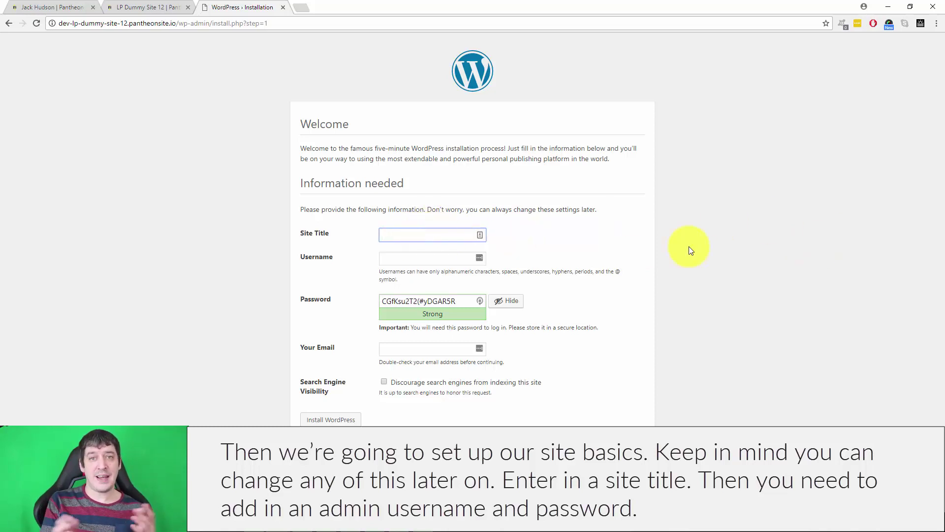
{"action": "type", "text": "Latte"}
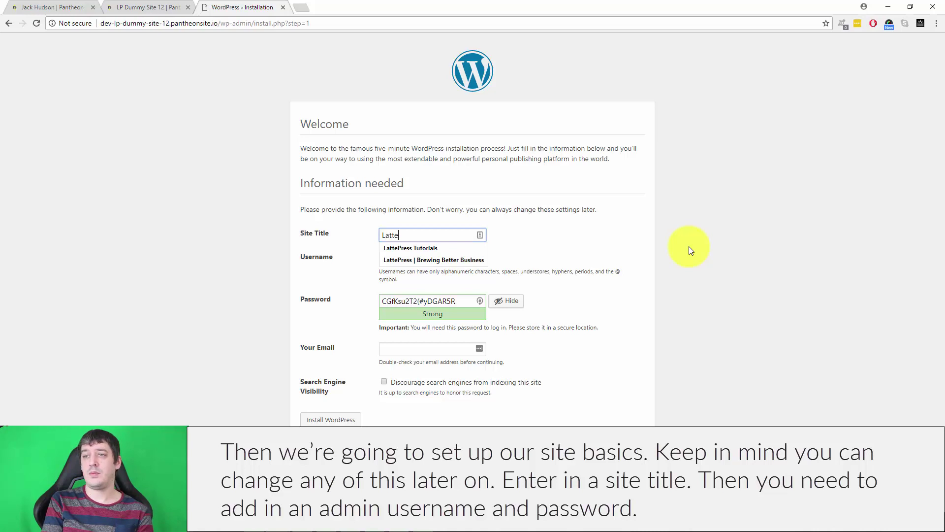
{"action": "type", "text": "Press tutorial Site"}
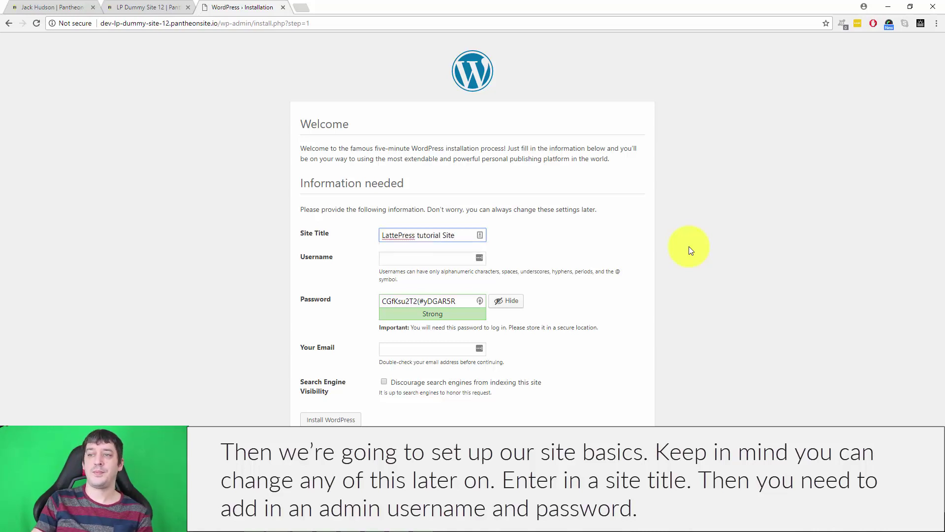
Fill in the admin username to complete the WordPress installation, and log in to the WordPress dashboard
{"action": "left_click", "coordinate": [429, 259]}
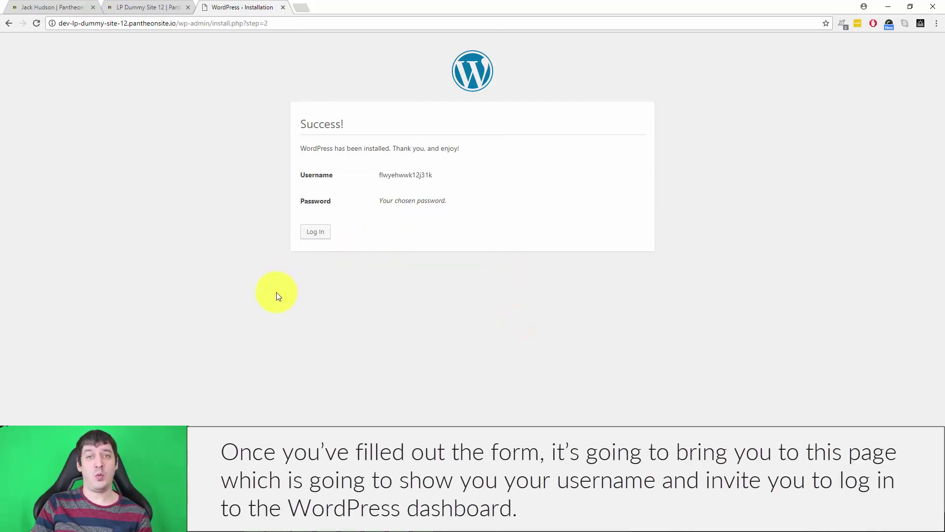
{"action": "left_click", "coordinate": [312, 232]}
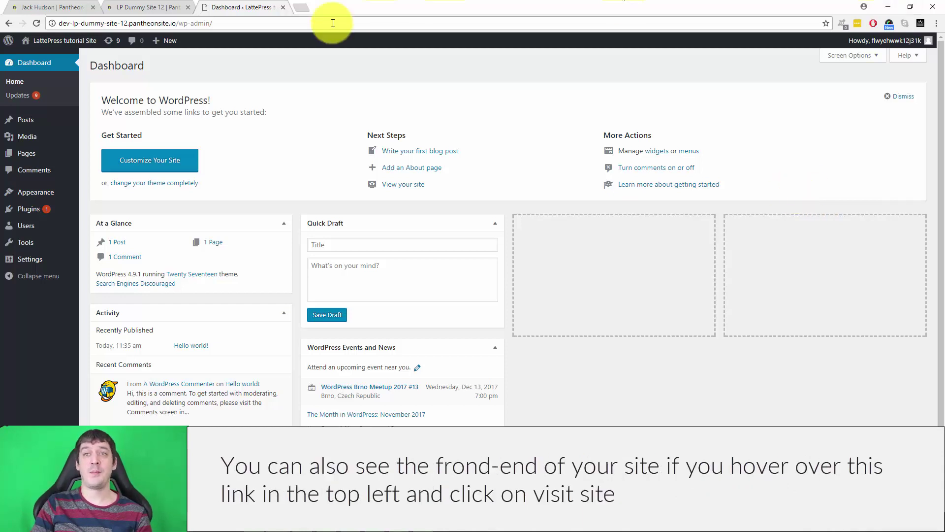
View the front end of the LattePress tutorial Site from header to sidebar, and return to the WordPress dashboard
{"action": "mouse_move", "coordinate": [58, 37]}
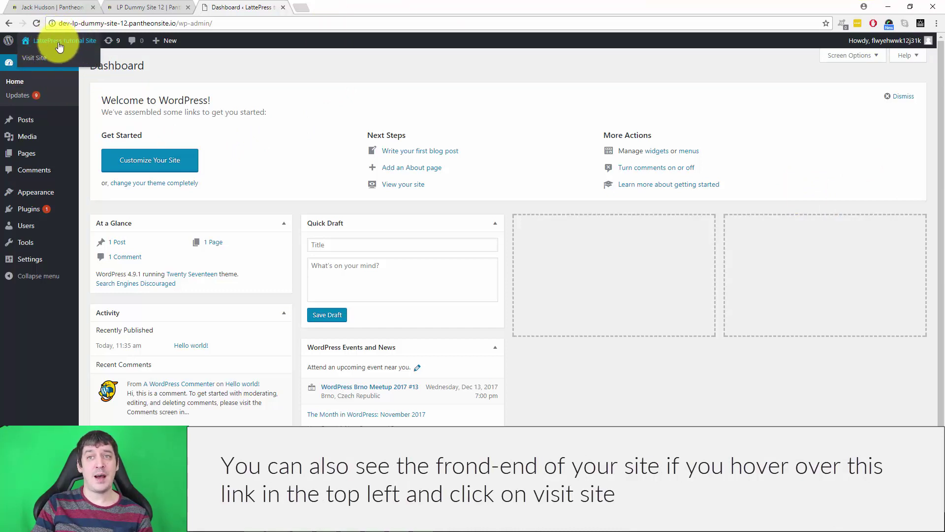
{"action": "left_click", "coordinate": [35, 63]}
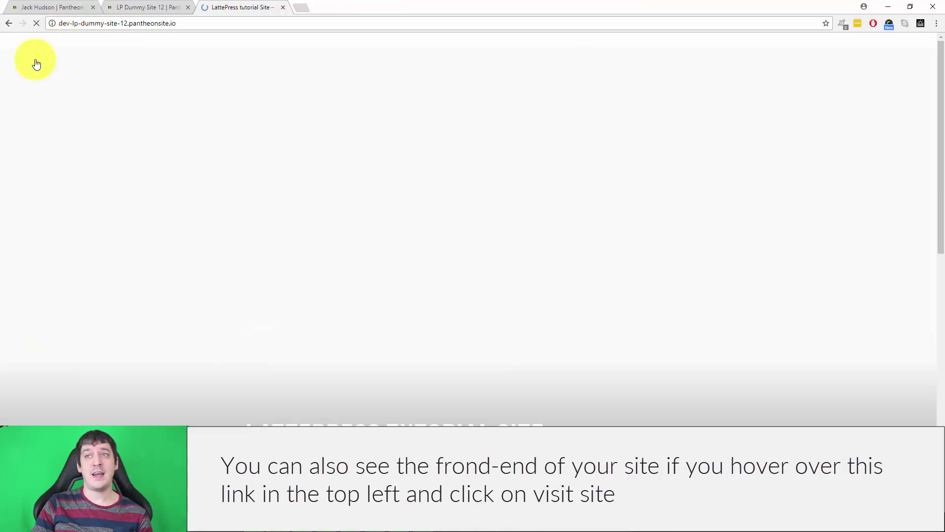
{"action": "scroll", "coordinate": [498, 188], "scroll_direction": "down", "scroll_amount": 6}
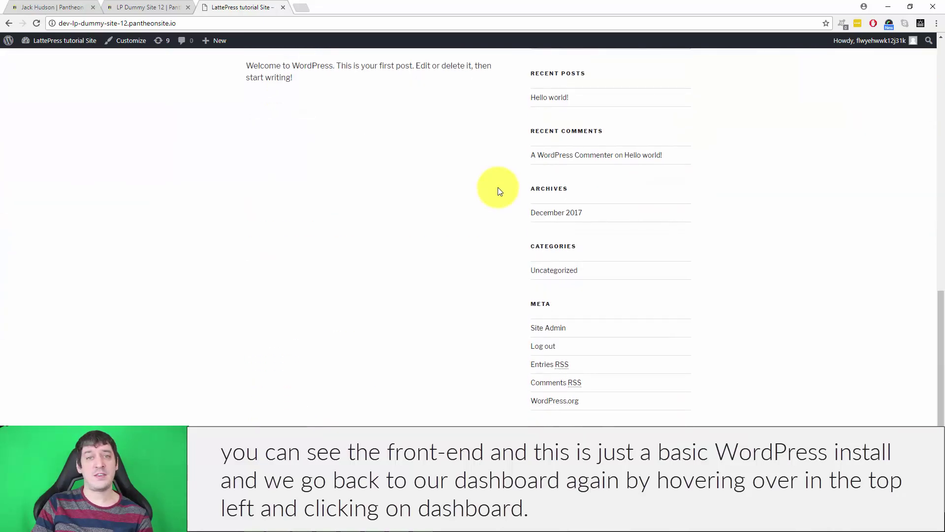
{"action": "scroll", "coordinate": [498, 187], "scroll_direction": "up", "scroll_amount": 7}
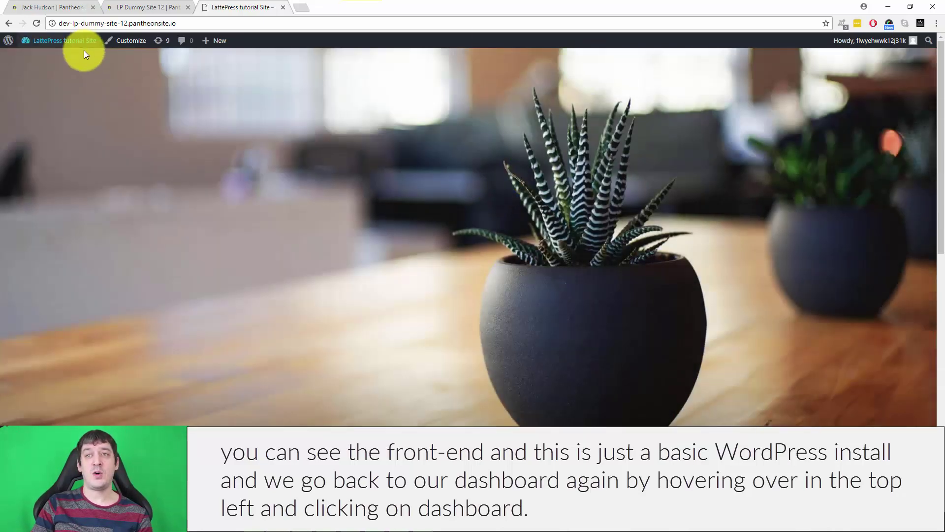
{"action": "mouse_move", "coordinate": [59, 42]}
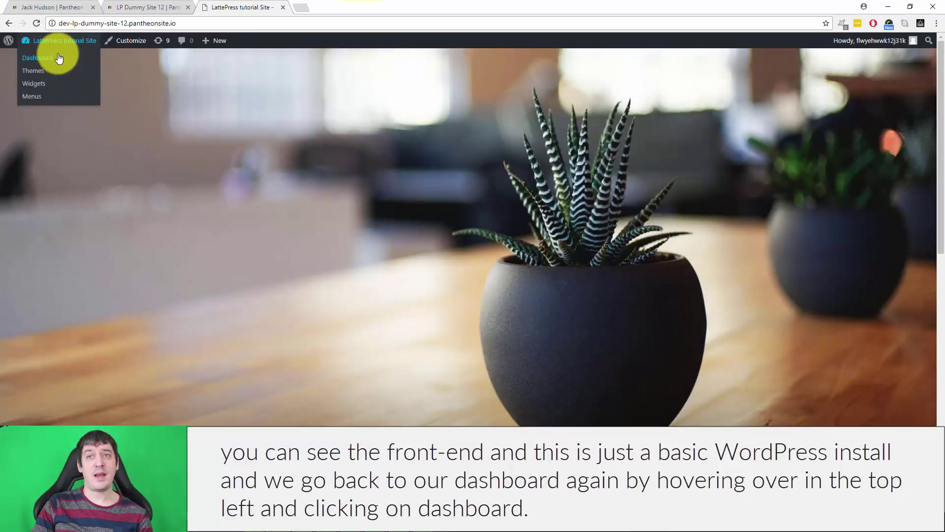
{"action": "left_click", "coordinate": [45, 58]}
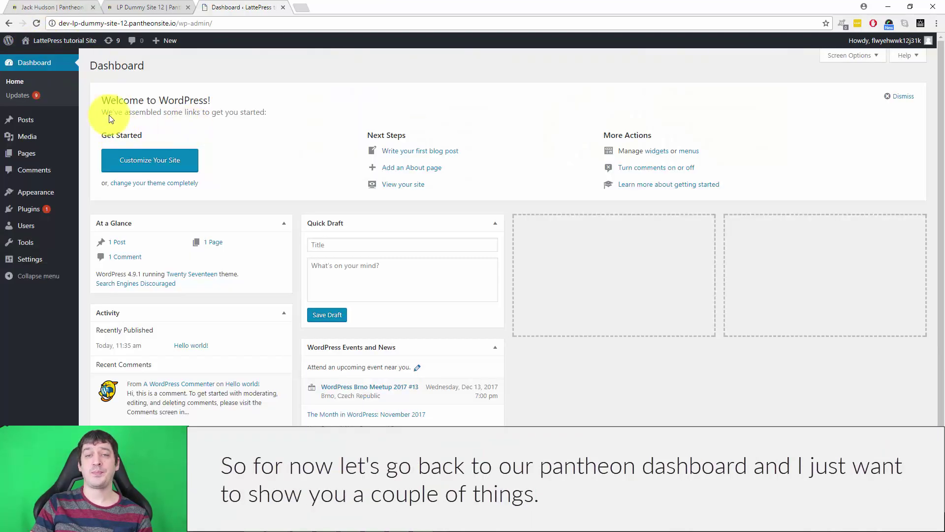
Switch to the Pantheon dashboard and review the Dev environment's status, backup retention options and code connection mode
{"action": "left_click", "coordinate": [148, 6]}
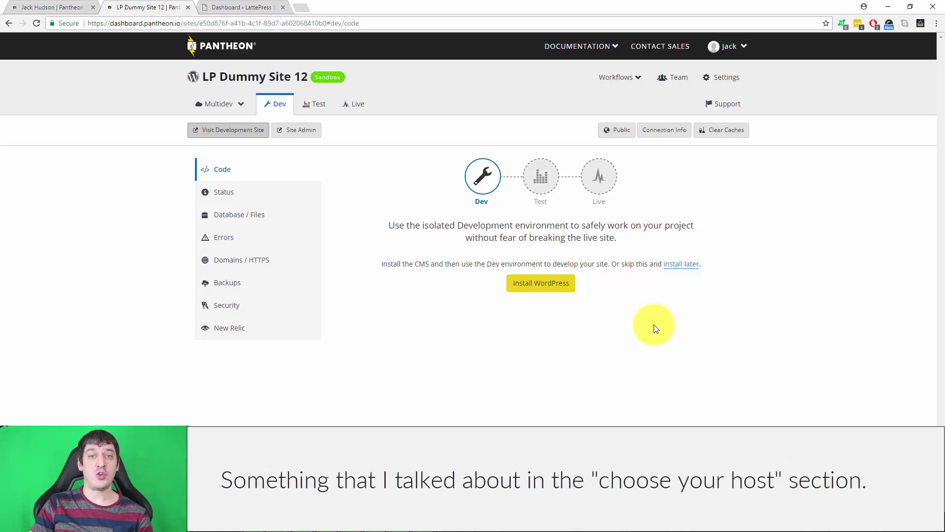
{"action": "left_click", "coordinate": [264, 192]}
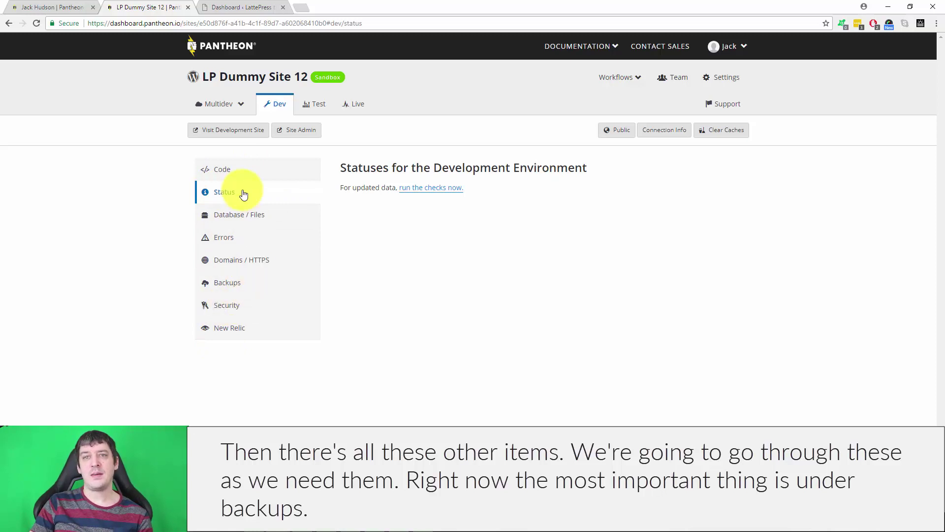
{"action": "left_click", "coordinate": [250, 276]}
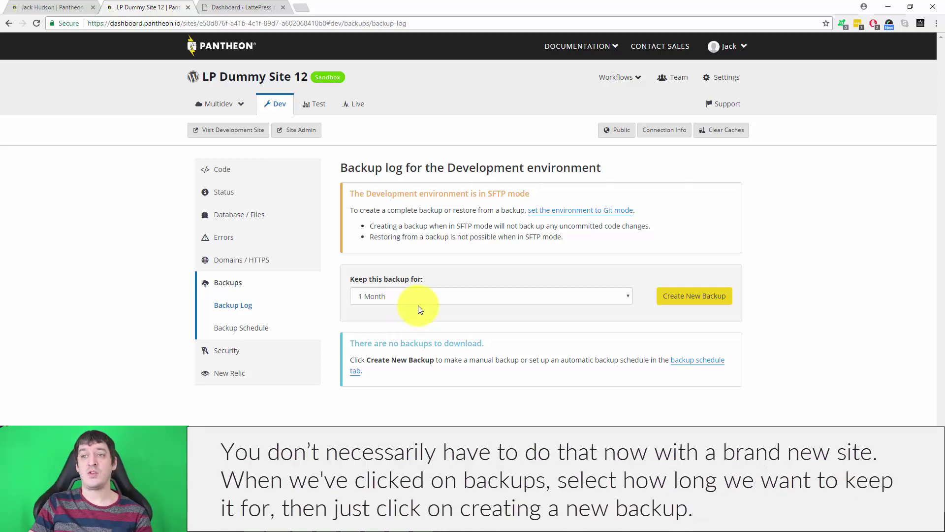
{"action": "left_click", "coordinate": [500, 296]}
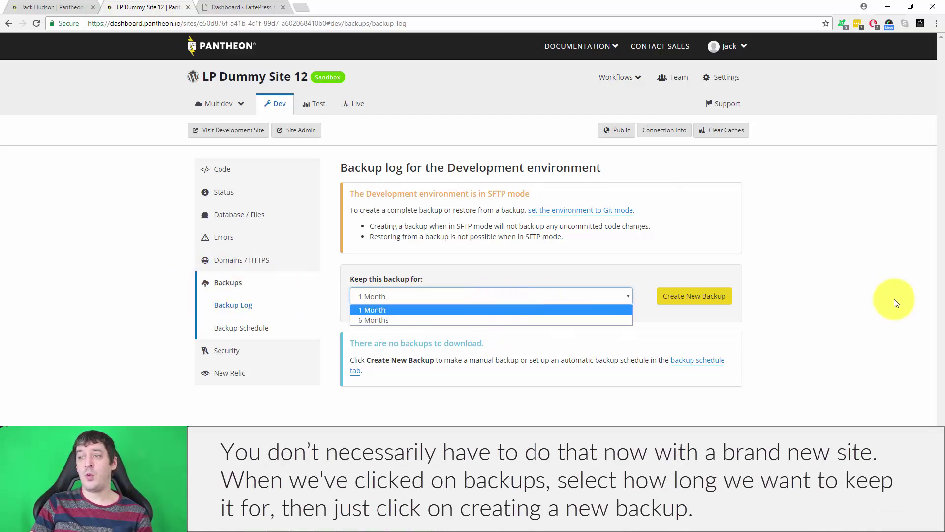
{"action": "left_click", "coordinate": [870, 302]}
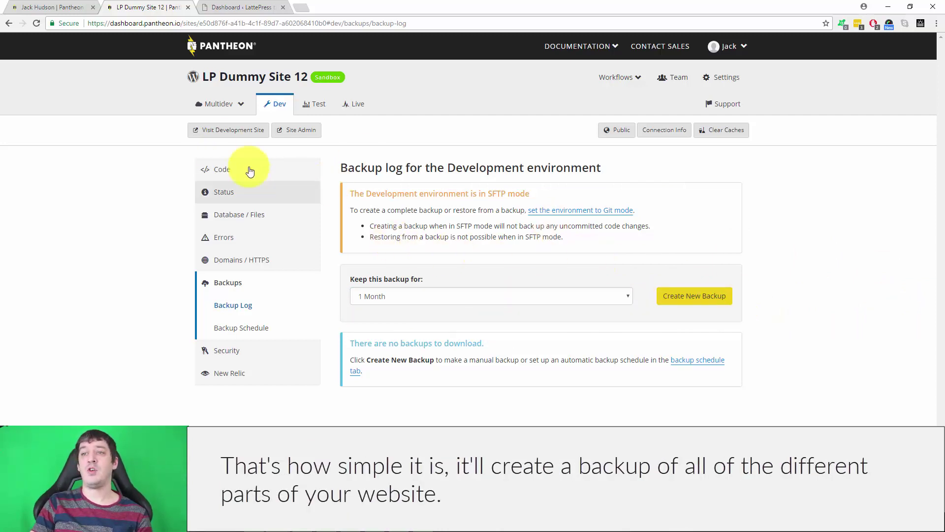
{"action": "left_click", "coordinate": [226, 171]}
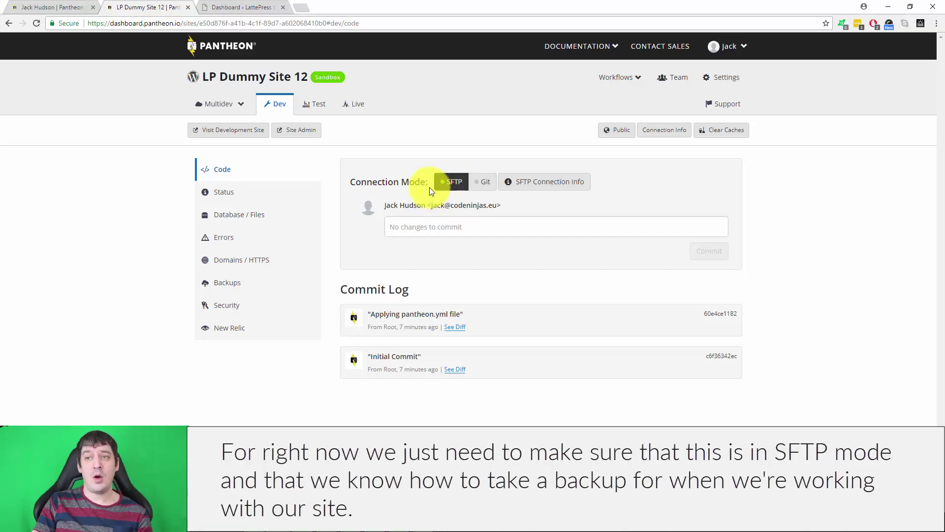
{"action": "left_click", "coordinate": [233, 288]}
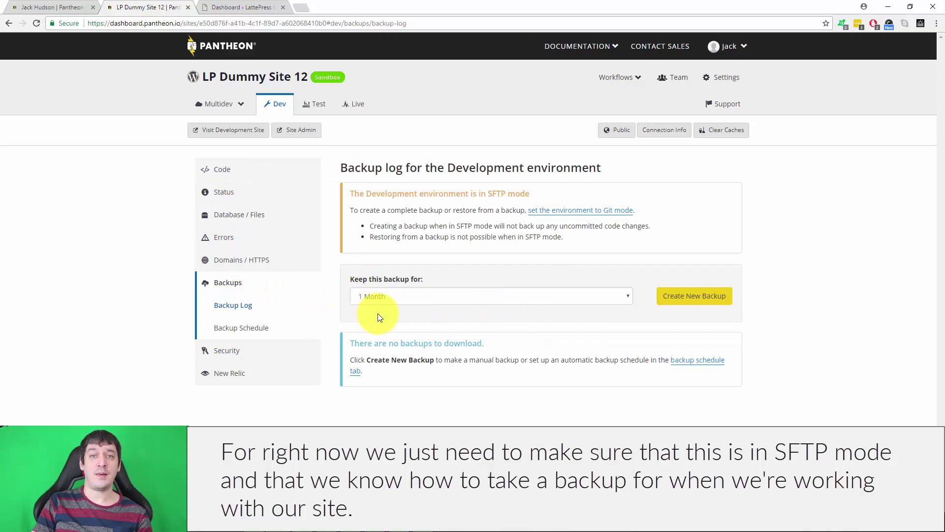
Open the development site and its admin in separate tabs, close the duplicate admin tab, and return to the Pantheon dashboard
{"action": "left_click", "coordinate": [231, 132]}
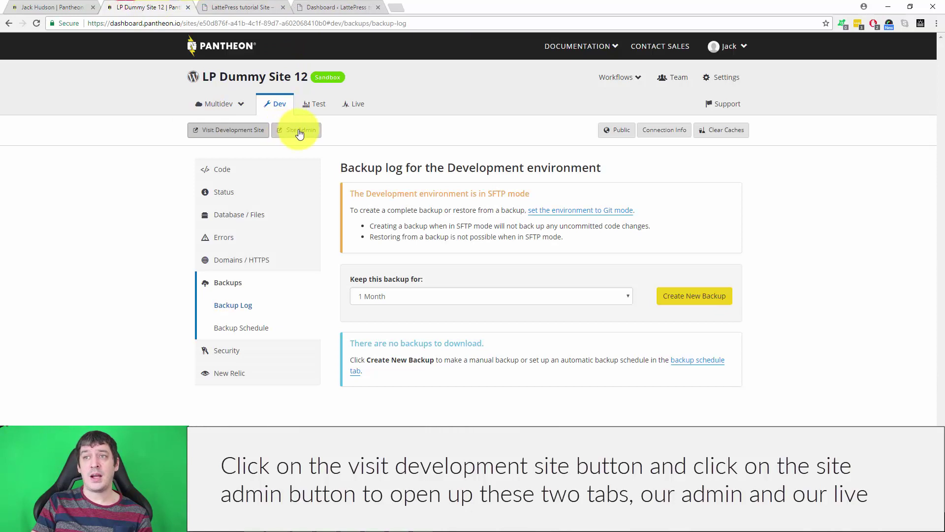
{"action": "left_click", "coordinate": [299, 132]}
{"action": "left_click", "coordinate": [465, 6]}
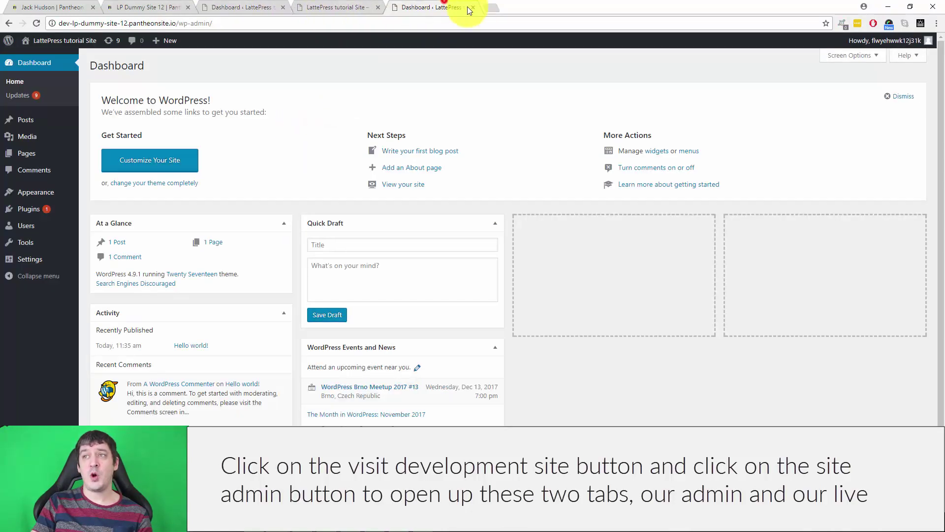
{"action": "left_click", "coordinate": [476, 8]}
{"action": "left_click", "coordinate": [262, 6]}
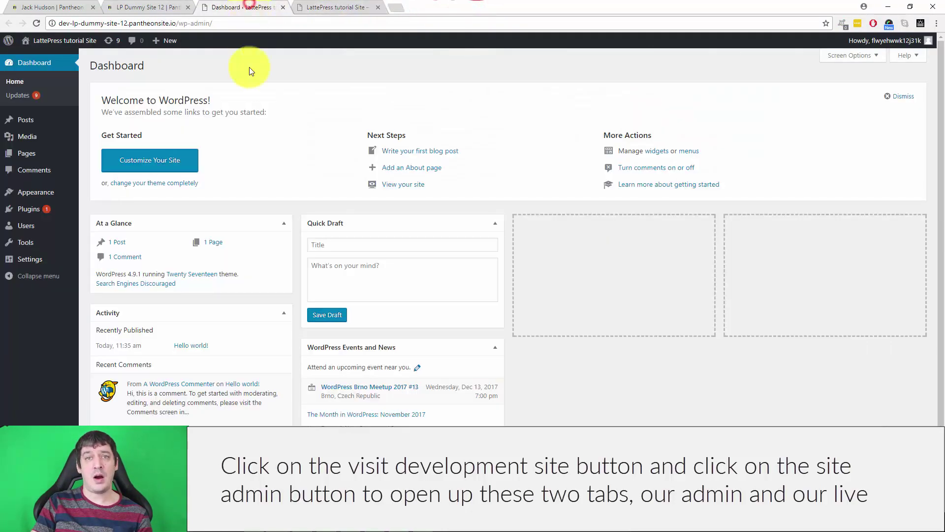
{"action": "left_click", "coordinate": [329, 6]}
{"action": "left_click", "coordinate": [163, 6]}
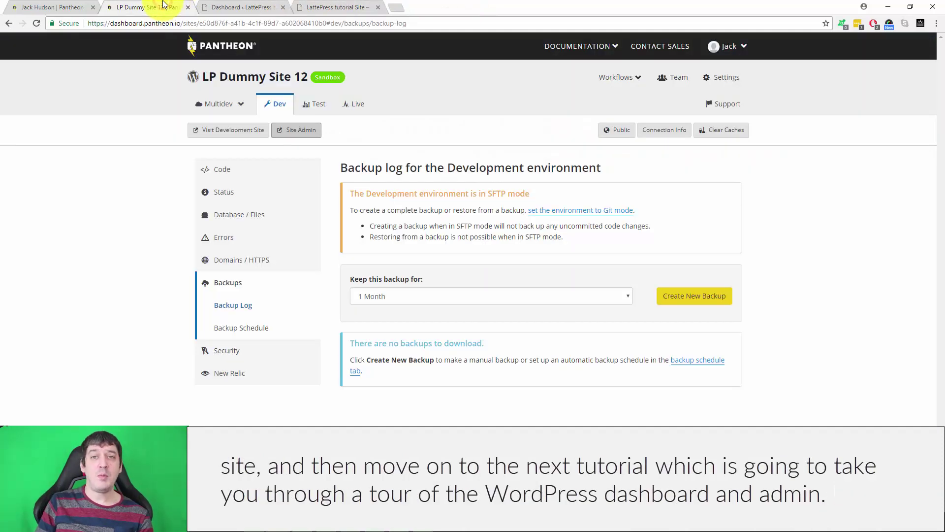